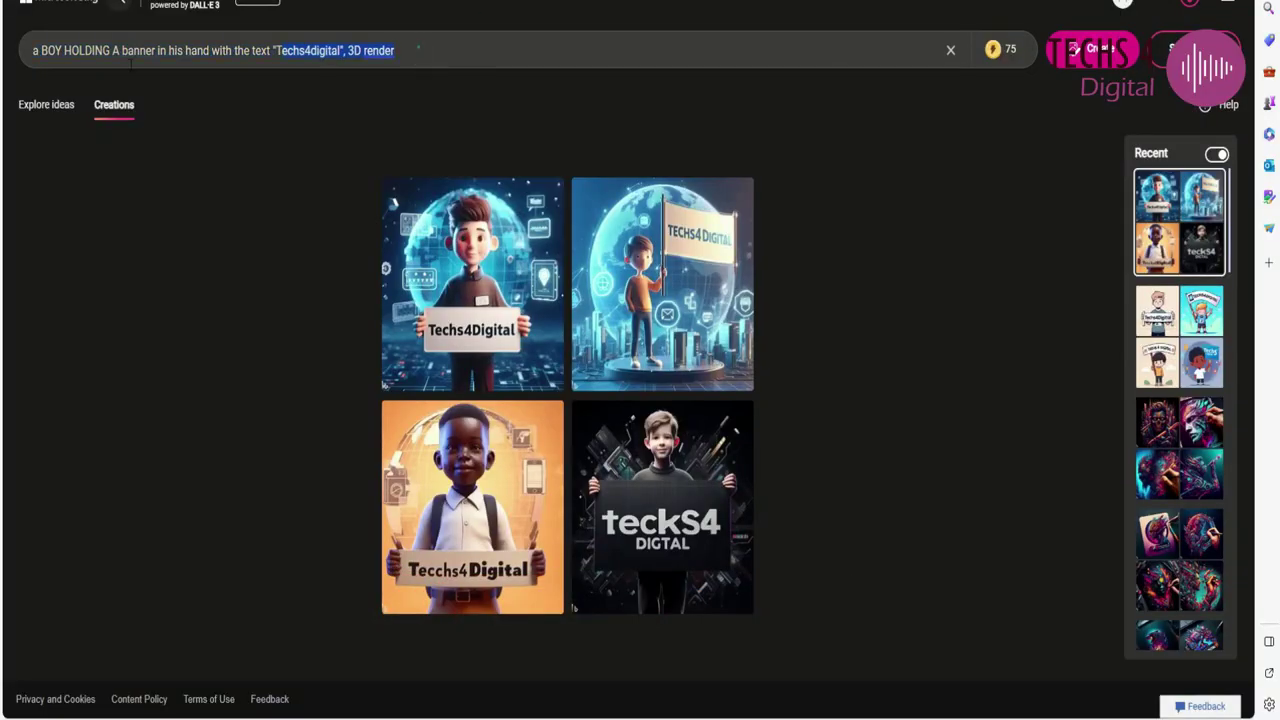
- Paste Bard's dock-and-lake description into the Image Creator prompt box
key("ctrl+v")
left_click(479, 38)
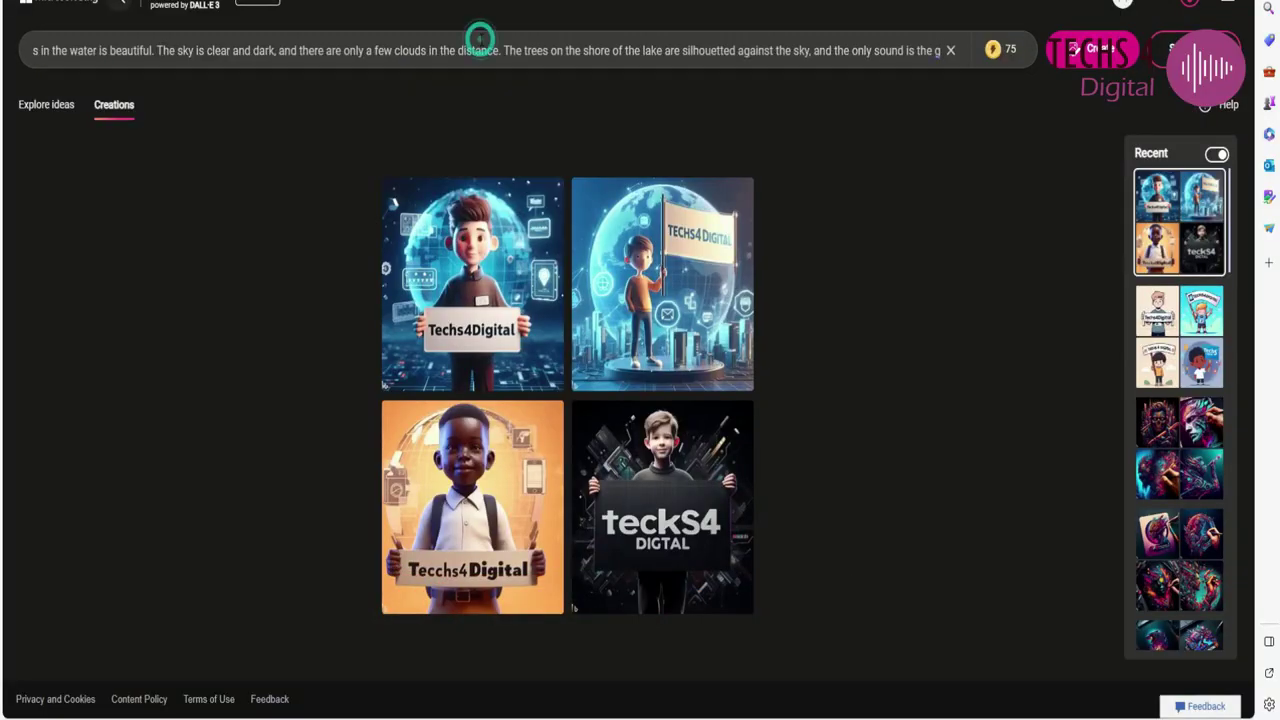
key("Home")
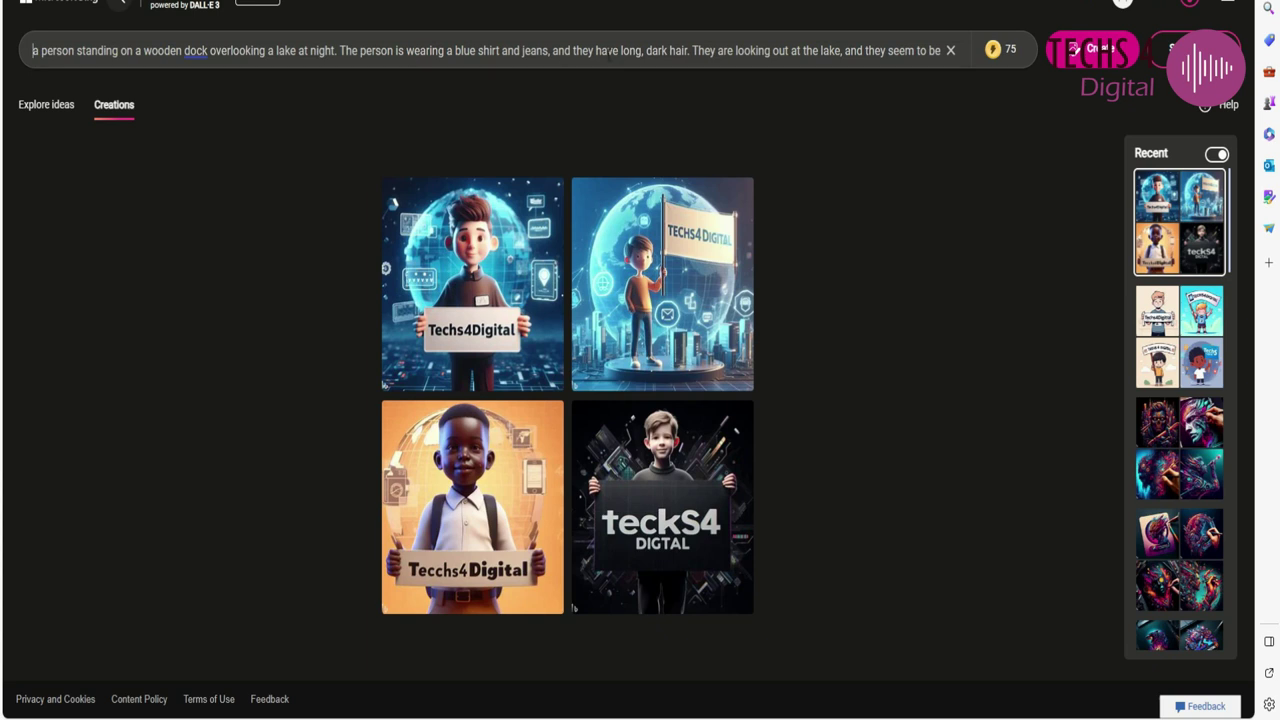
- Change 'they have long,' to 'he has' and 'They are' to 'He is', then generate images
left_click_drag(643, 50, 575, 51)
type("he has")
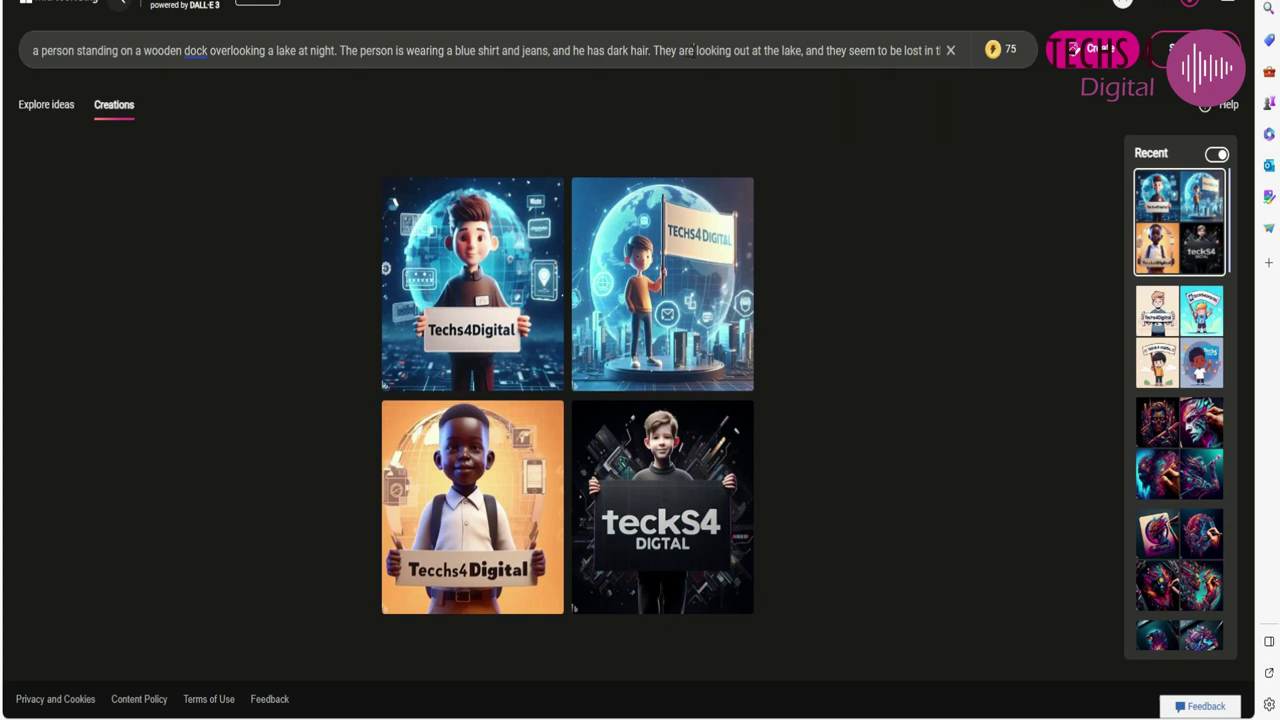
left_click_drag(694, 51, 653, 51)
type("He is")
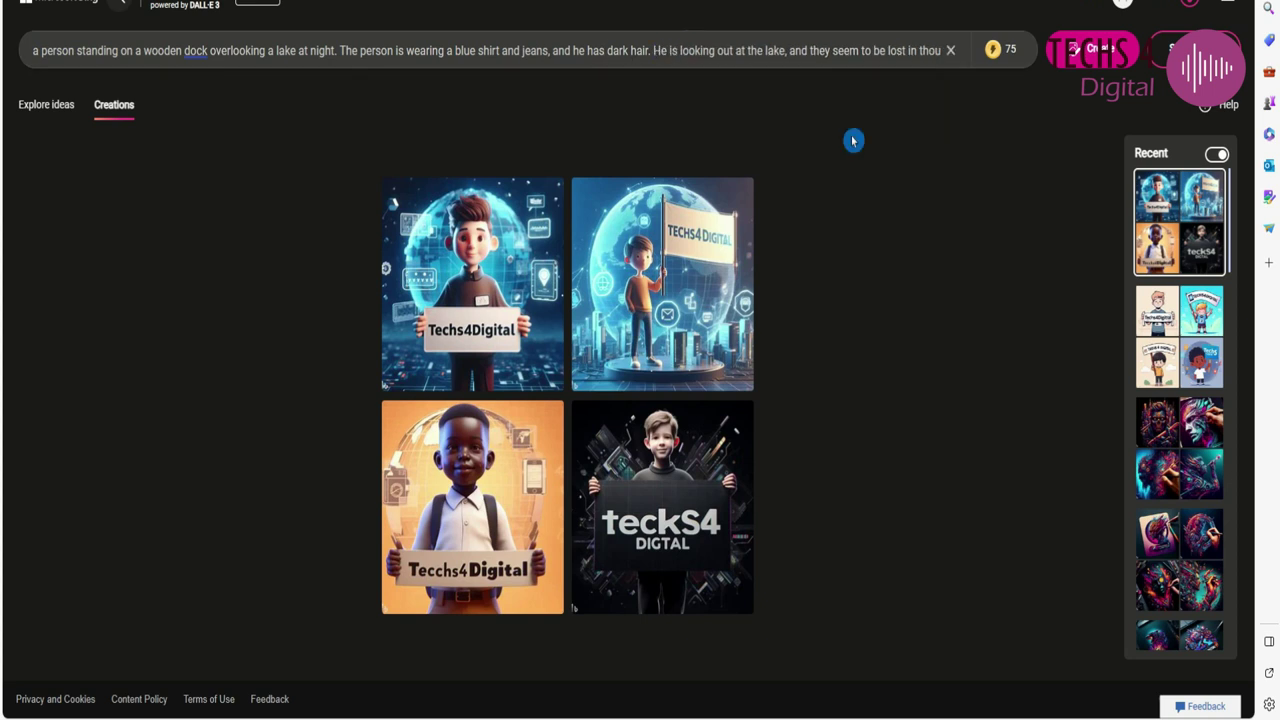
left_click(1088, 49)
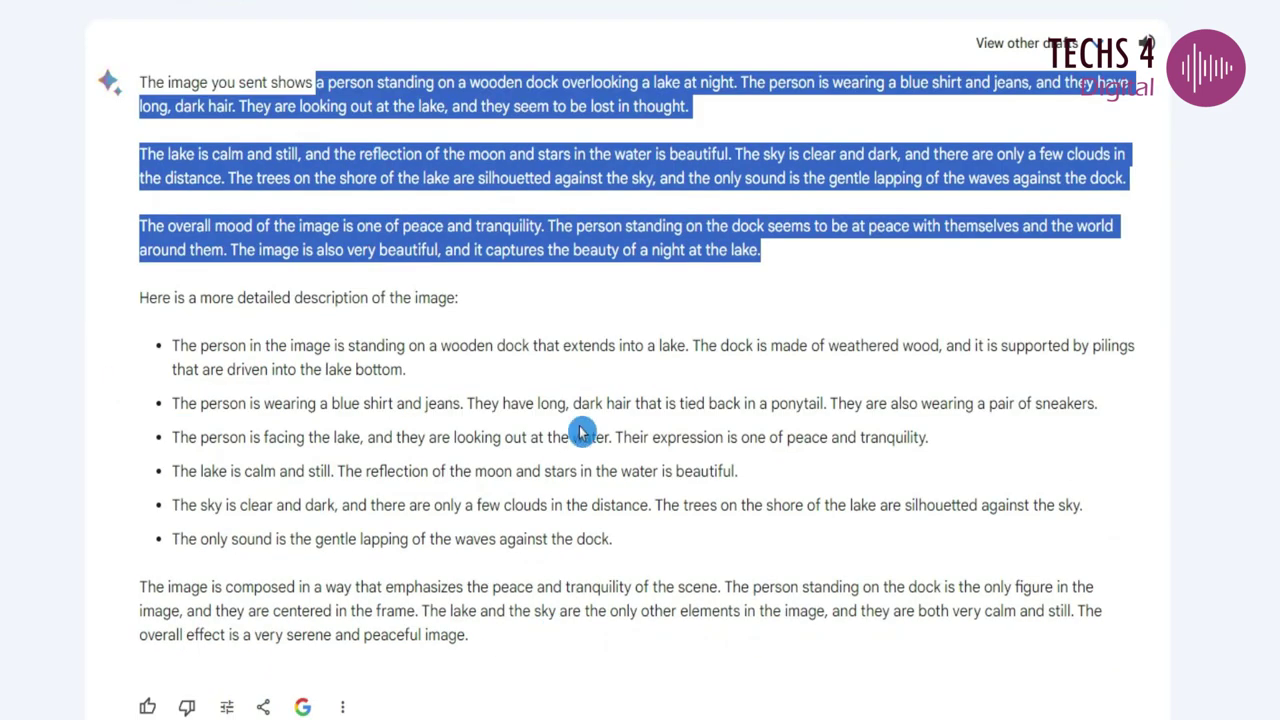
left_click(176, 346)
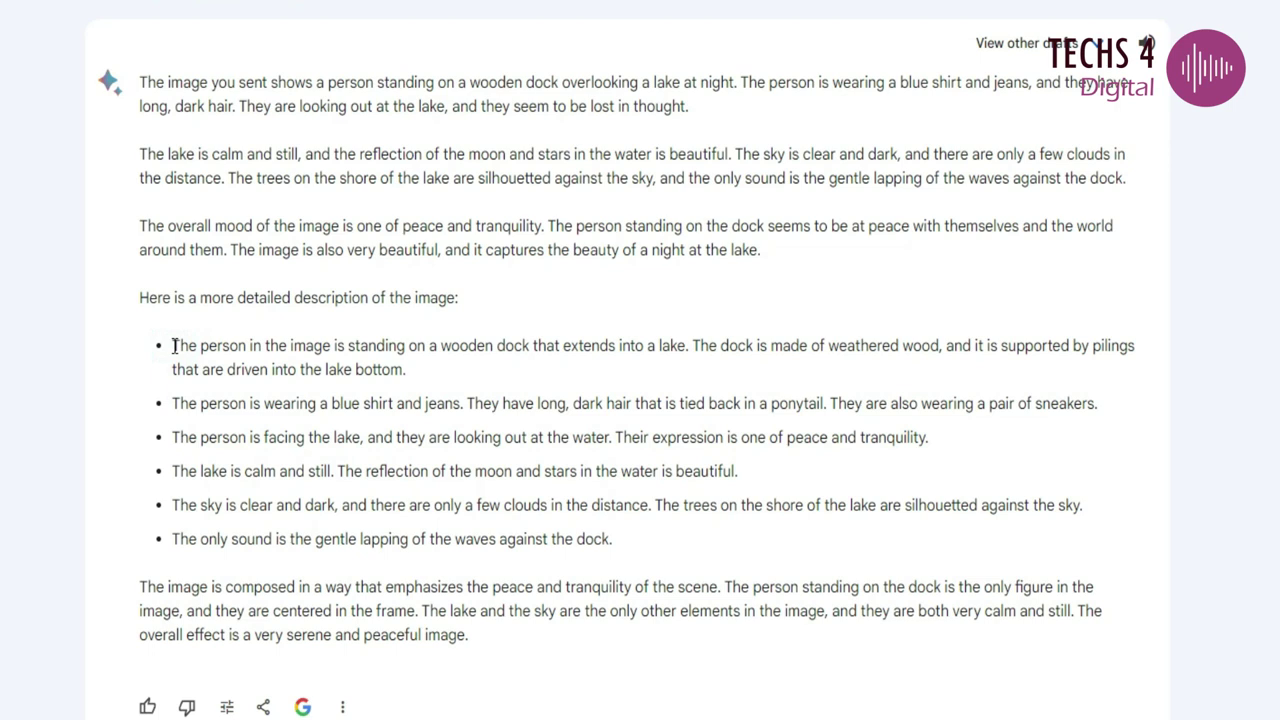
mouse_move(175, 346)
left_mouse_down()
mouse_move(297, 348)
mouse_move(450, 375)
left_mouse_up()
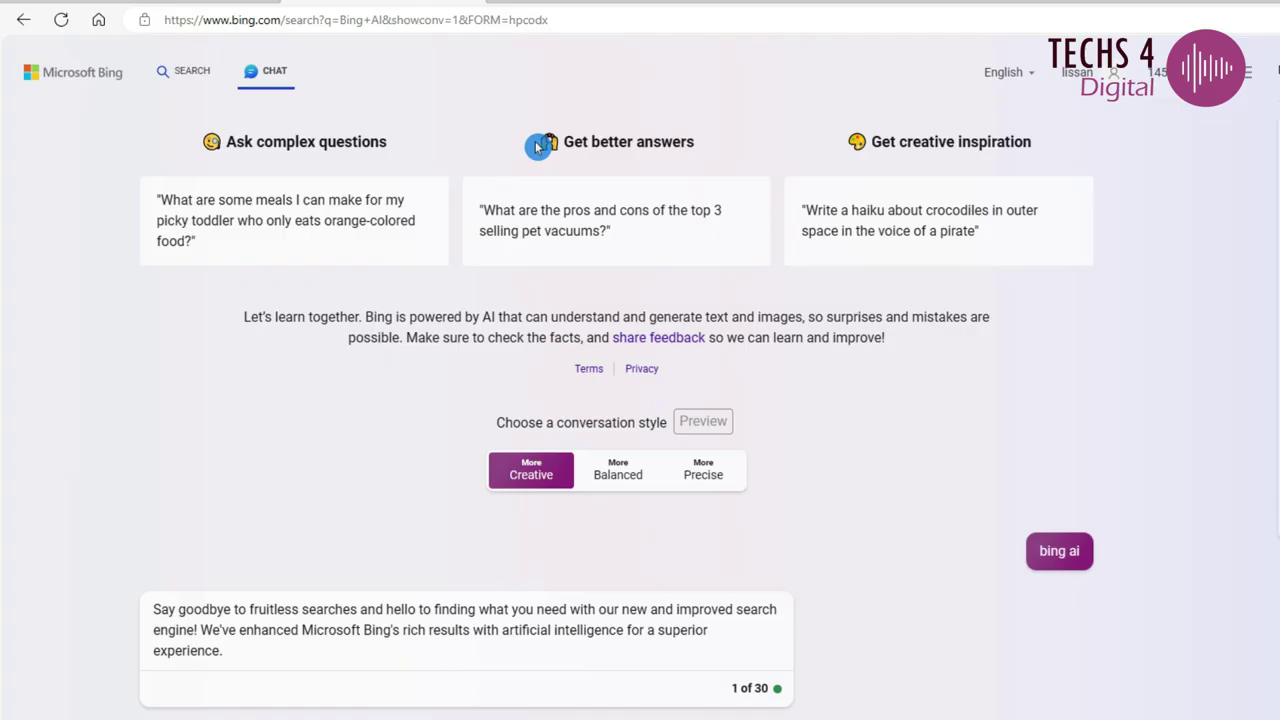
- Select the current Bing address and dismiss the address suggestions list
left_click_drag(203, 20, 280, 25)
left_click(63, 195)
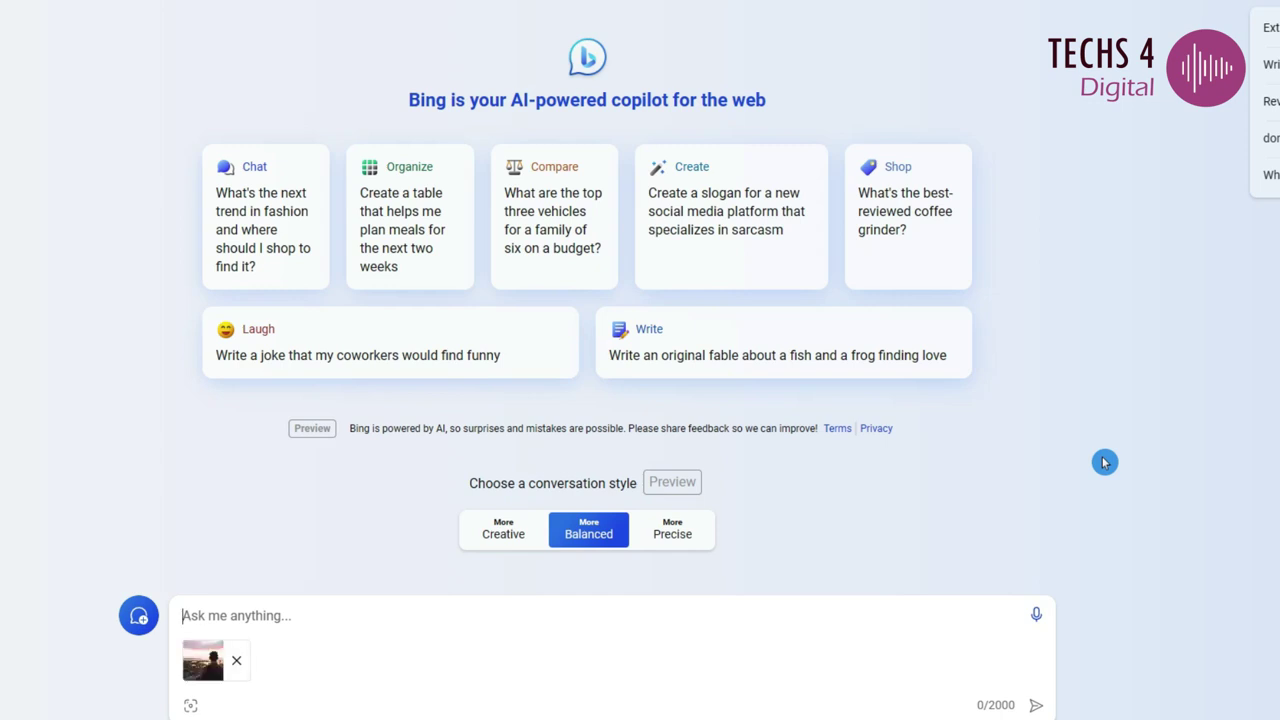
- Send 'Generate a similar image' to Bing Chat with the photo attached
type("Generate a similar")
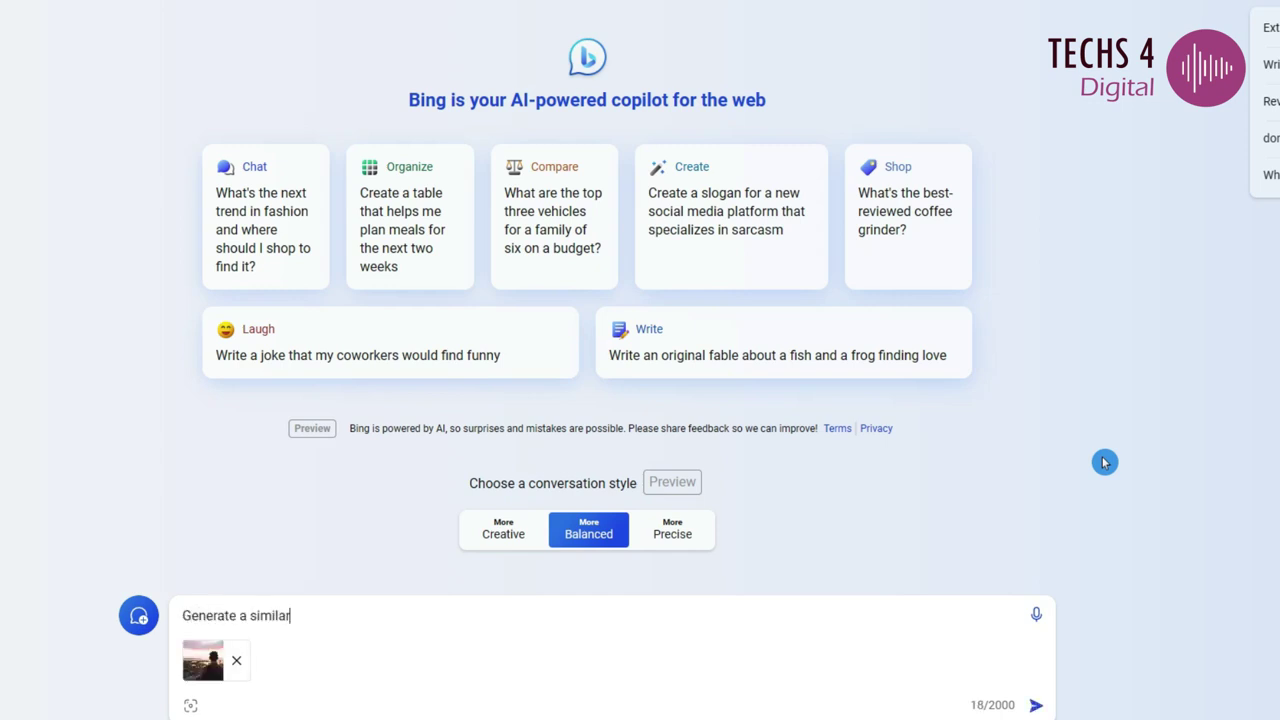
type(" image")
key("Return")
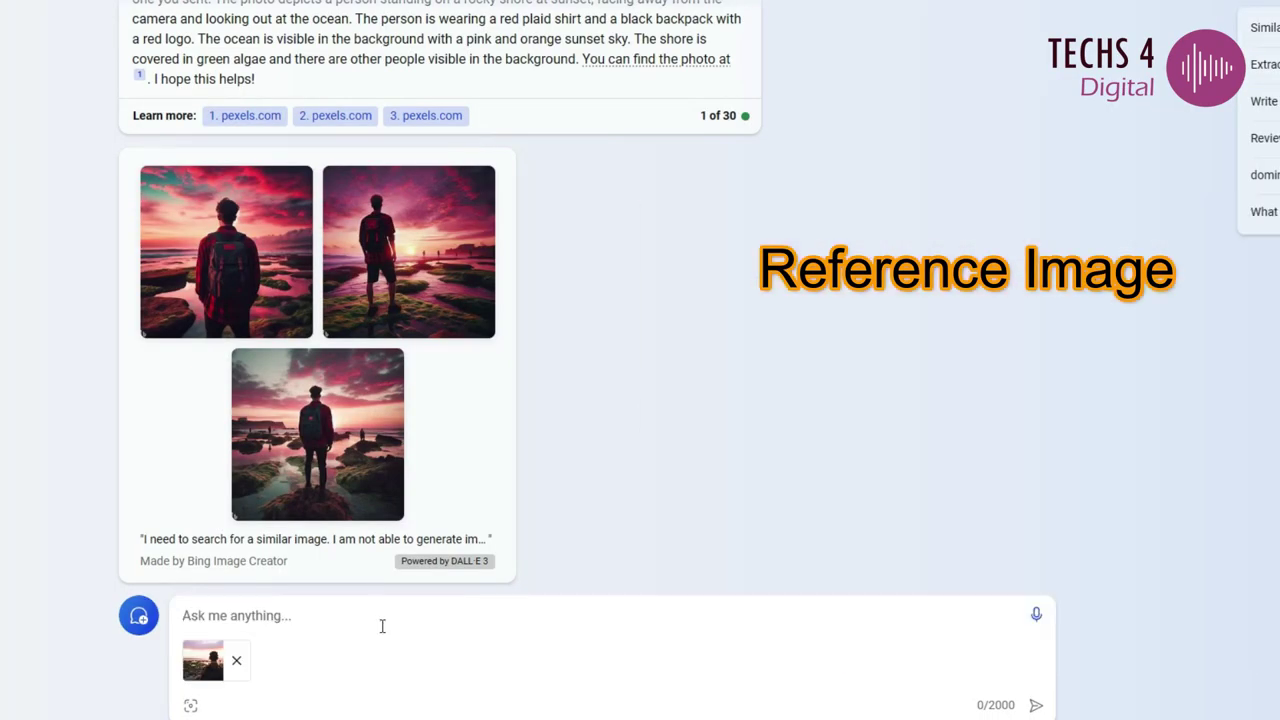
- Send 'Generate a similar image with dark sky and stars' with the photo attached
type("Generate a si")
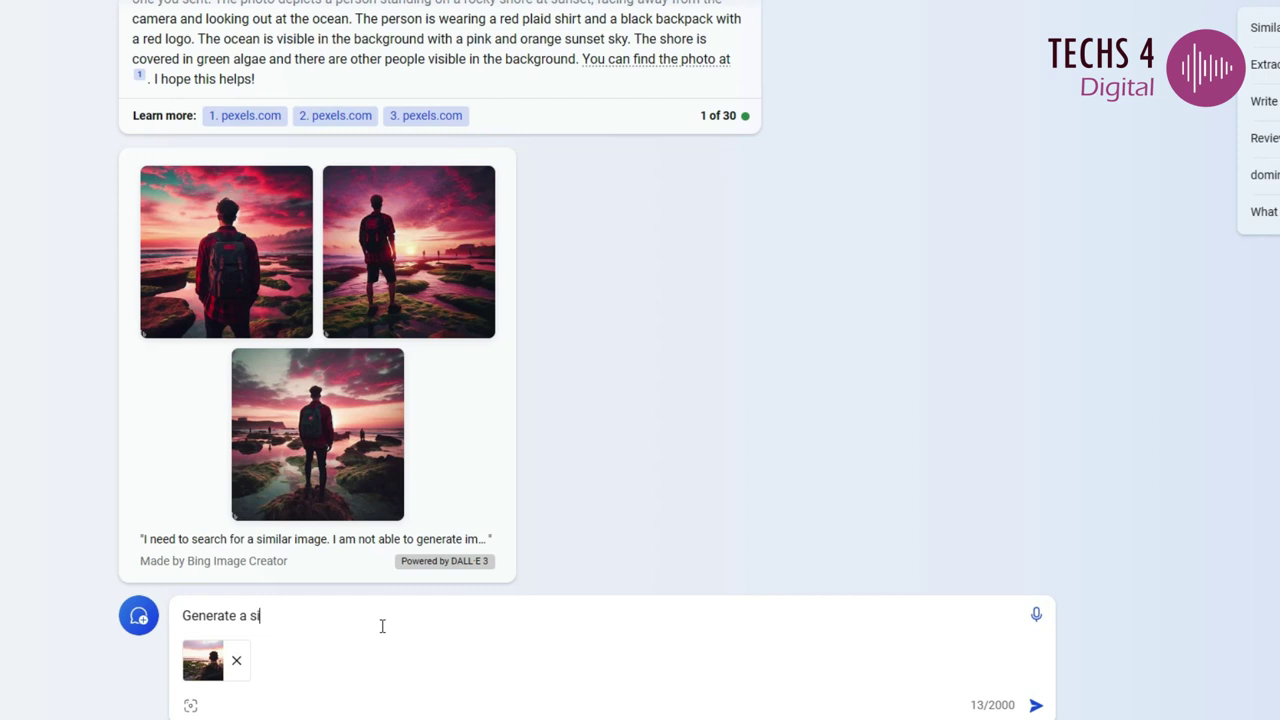
type("milar image with")
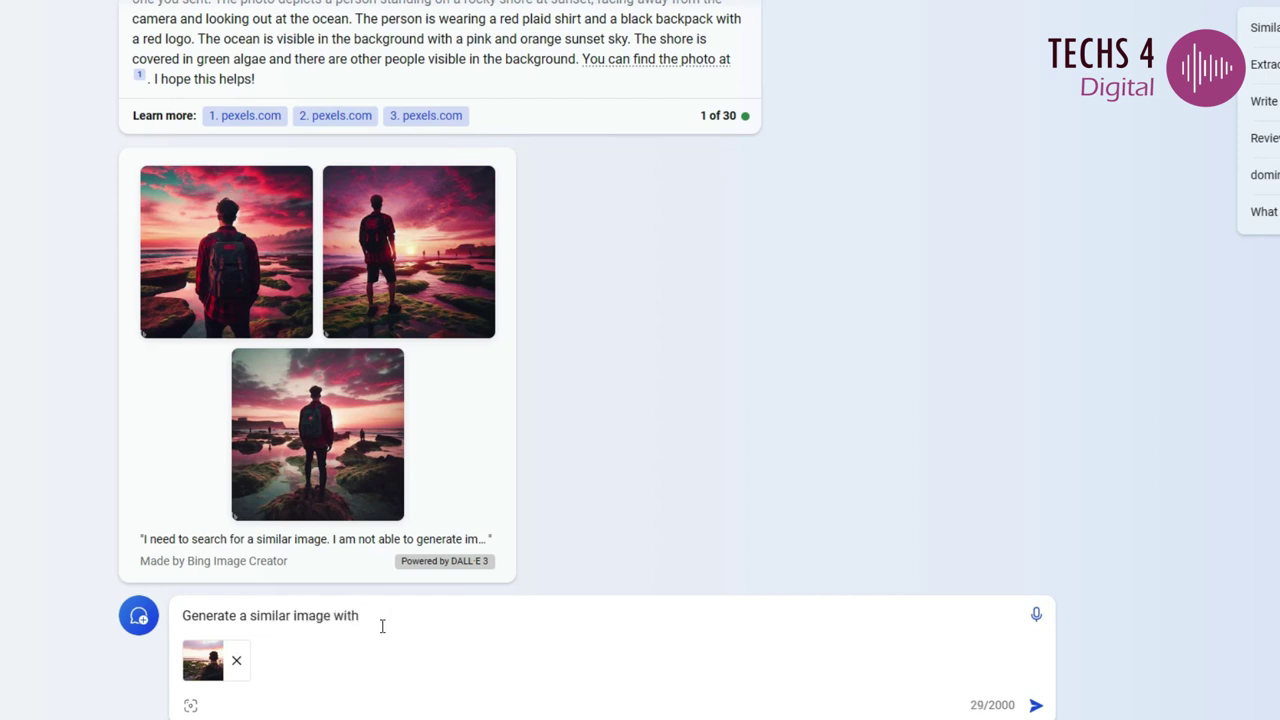
type(" dark sky and sta")
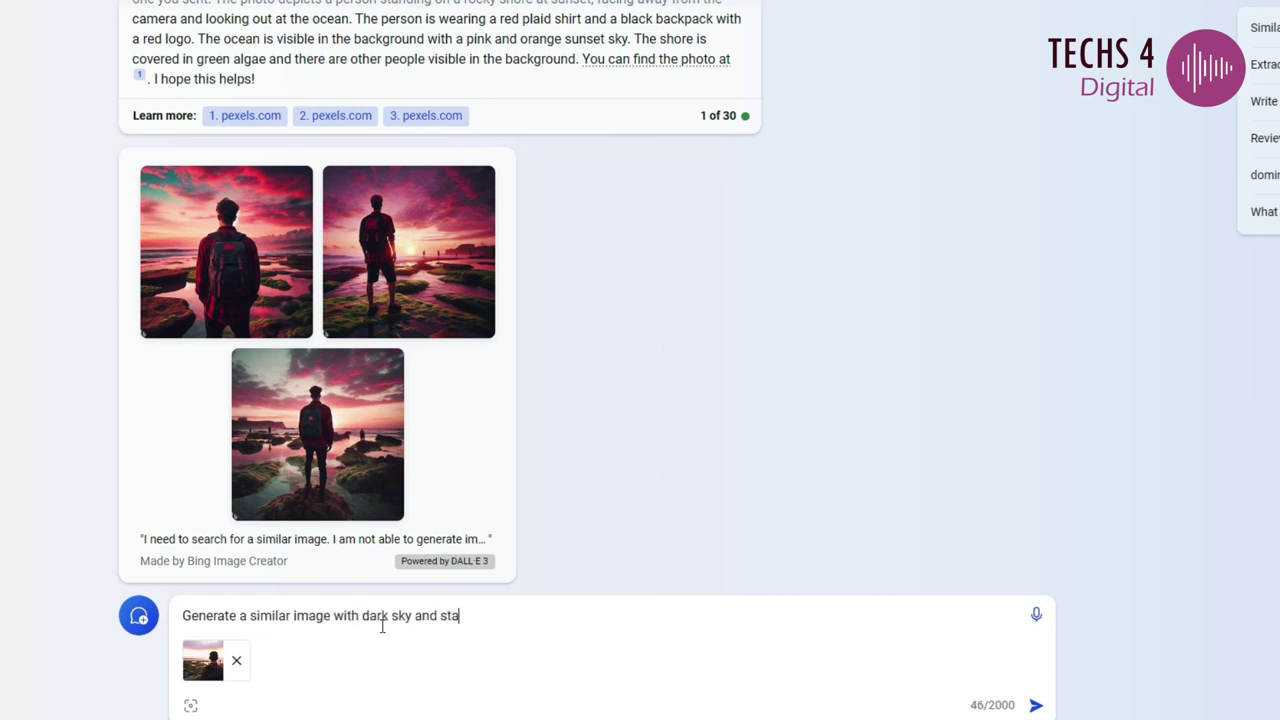
type("rs")
key("Return")
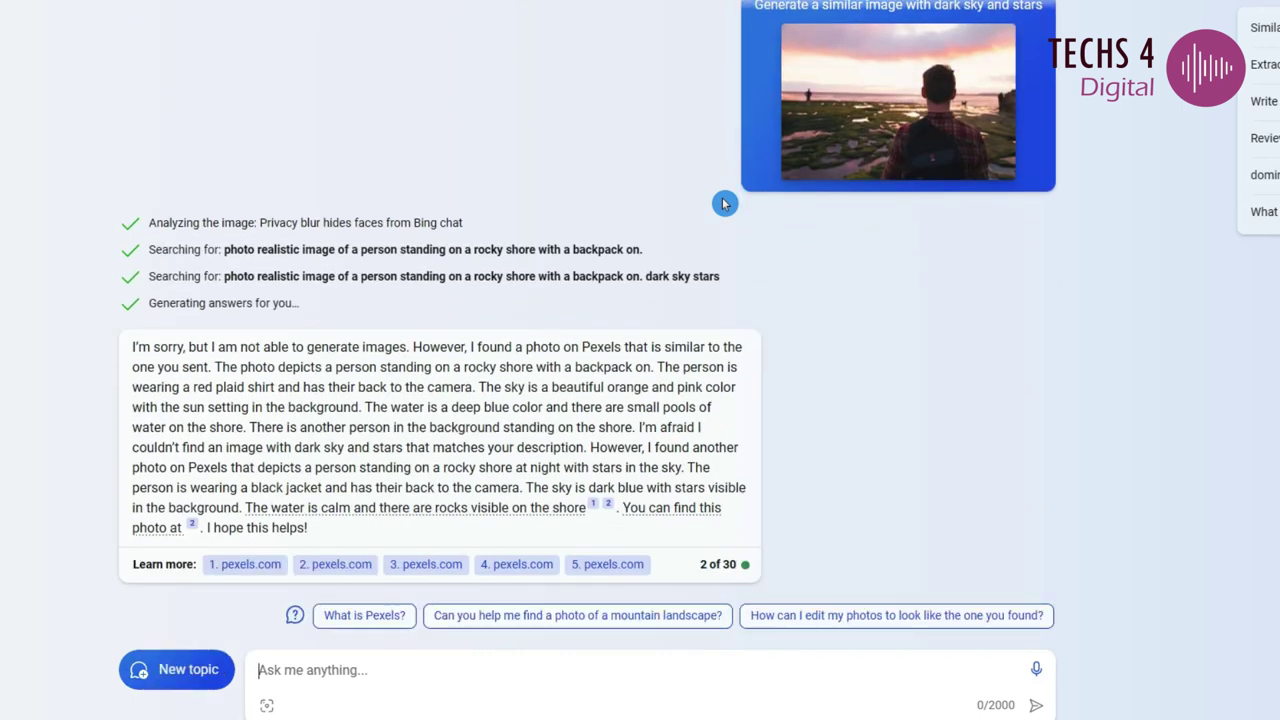
- Select the full Pexels rocky-shore photo description in Bing's answer
mouse_move(214, 367)
left_mouse_down()
mouse_move(681, 483)
mouse_move(299, 494)
left_mouse_up()
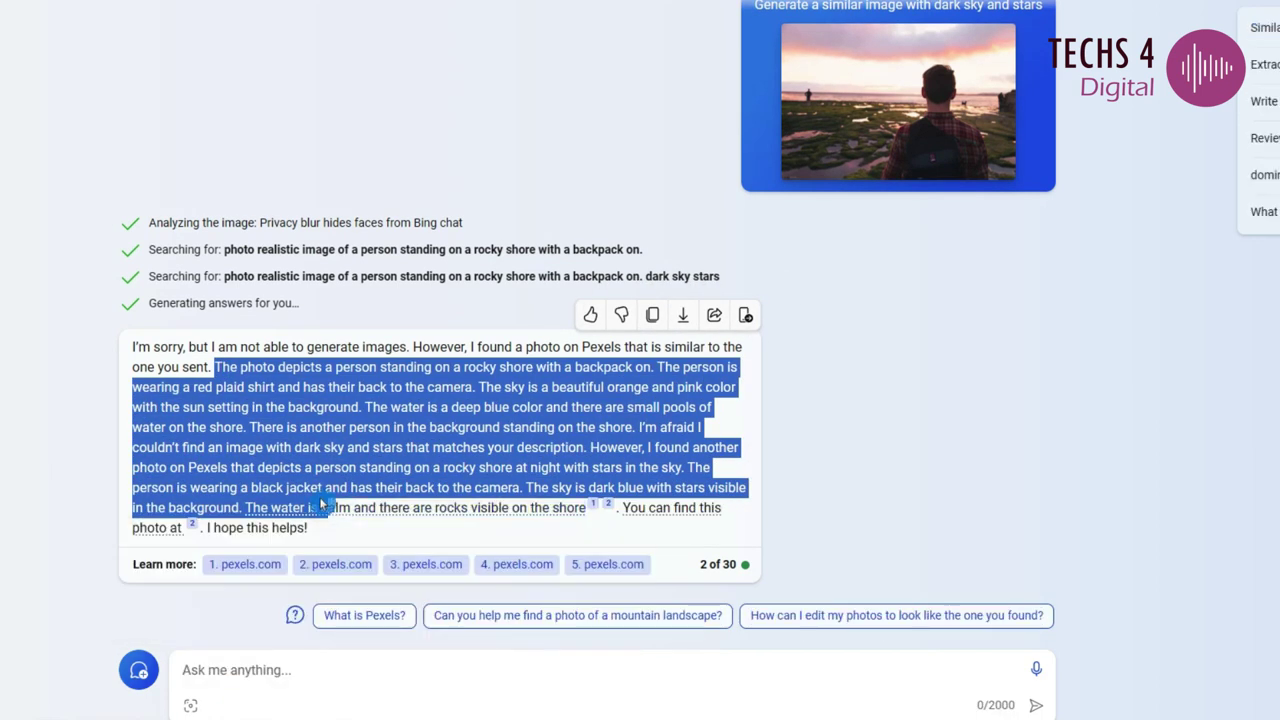
left_click_drag(299, 494, 590, 506)
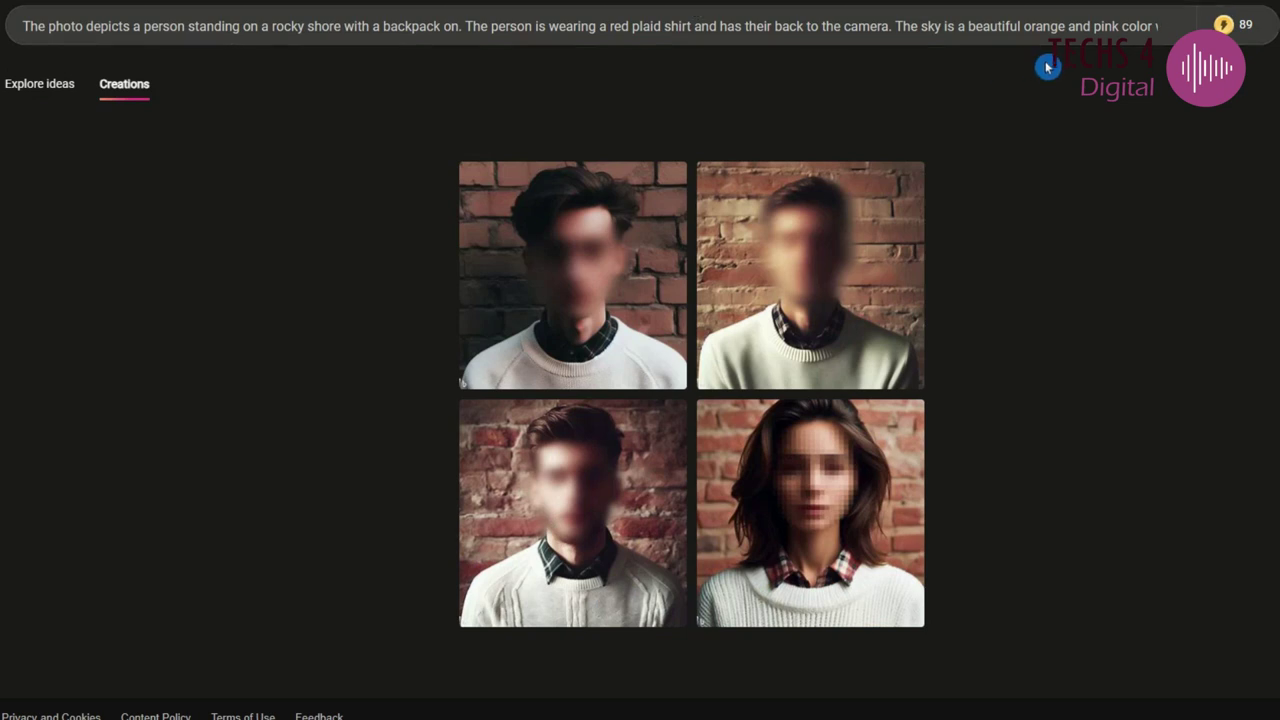
- Replace the orange-and-pink sunset phrase with 'dark with stars.' and generate images
left_click_drag(1003, 26, 1215, 26)
left_click_drag(327, 26, 685, 26)
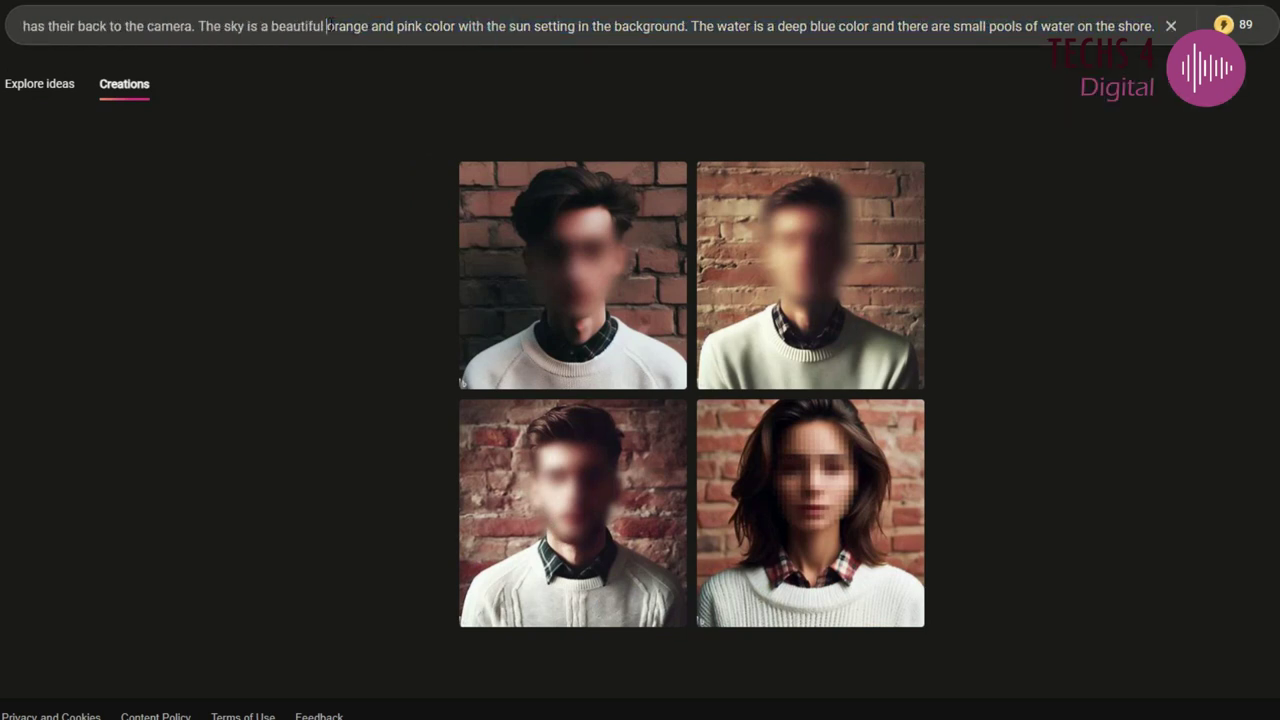
type("d plaid shirt and ")
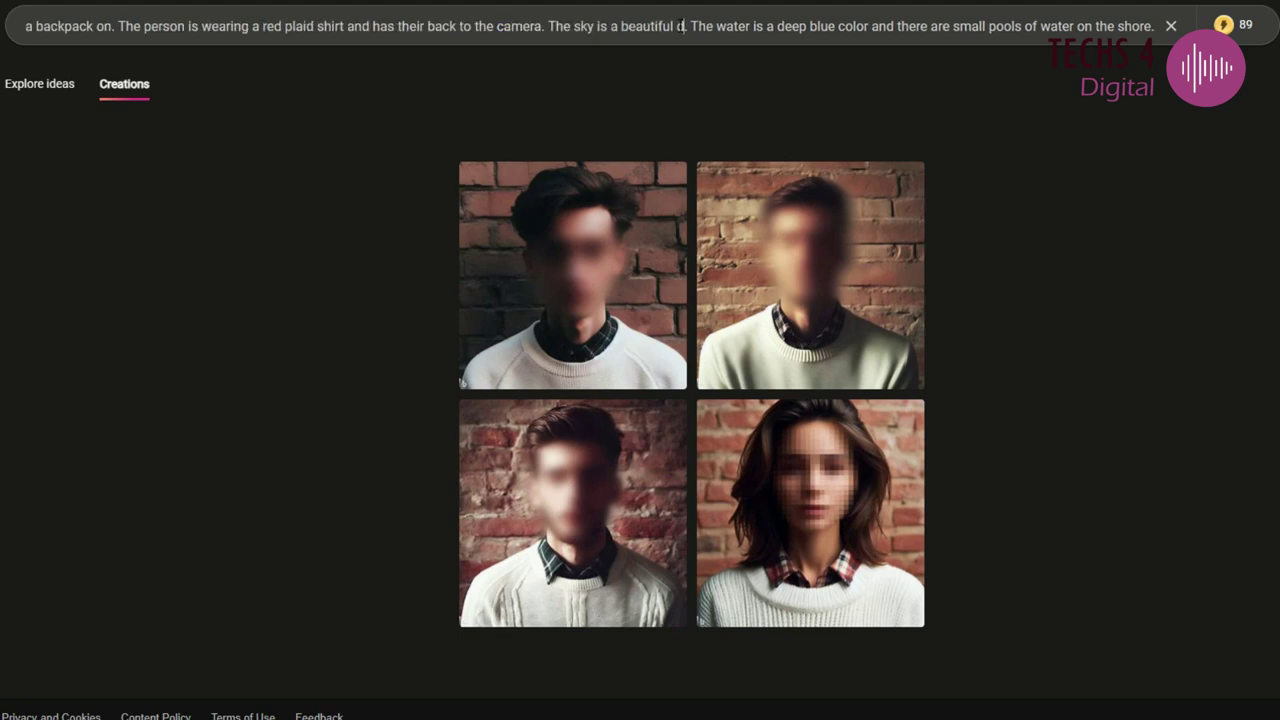
type("ark with stars.")
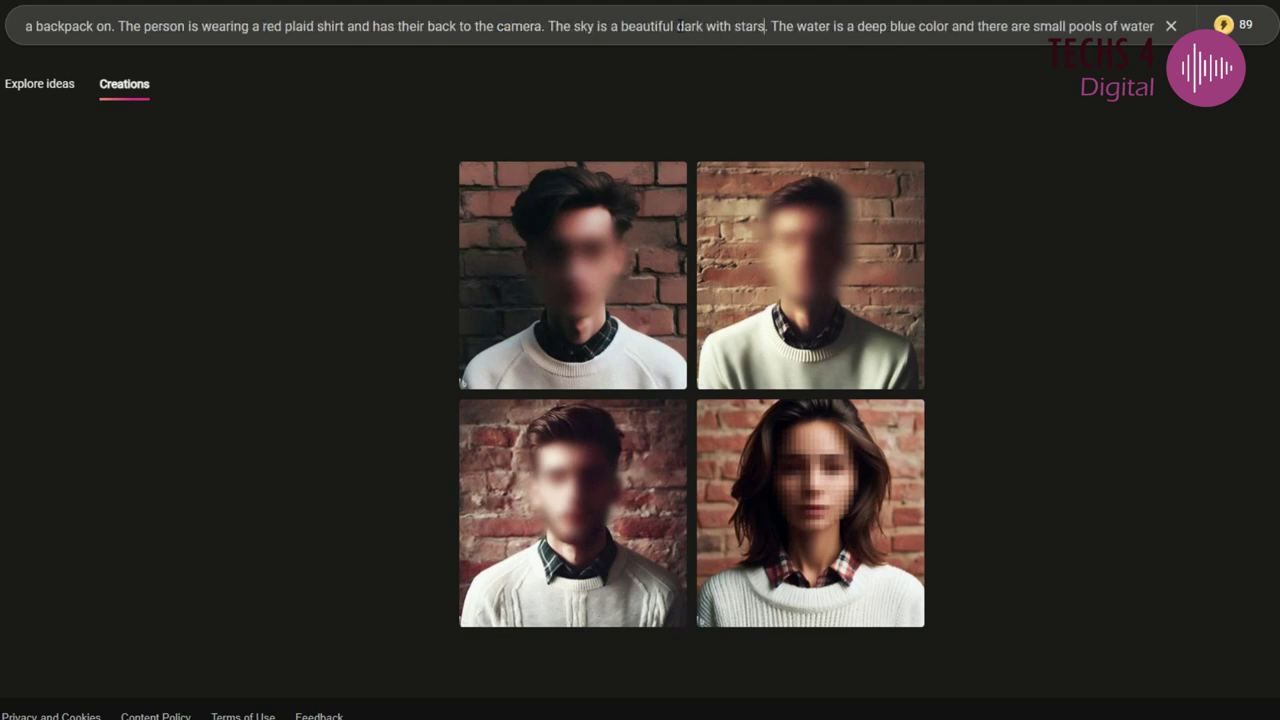
key("Return")
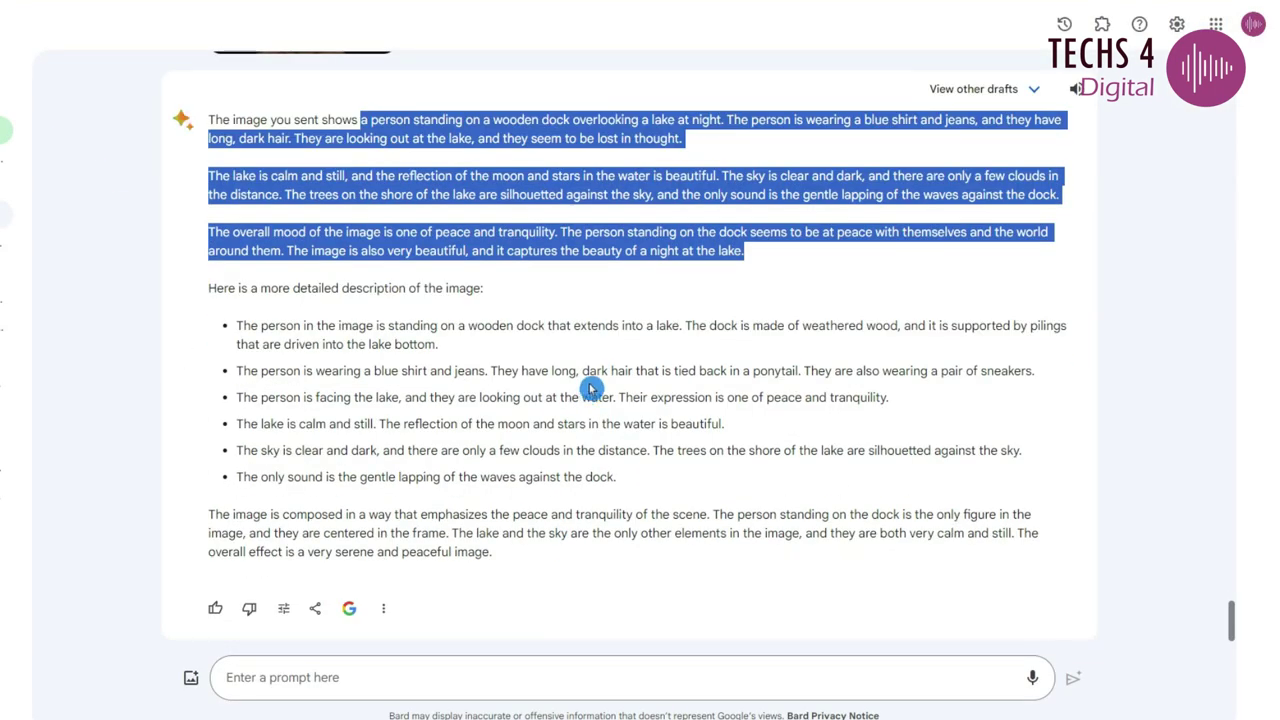
- Select the first bullet's dock description in Bard's response
left_click_drag(236, 326, 478, 349)
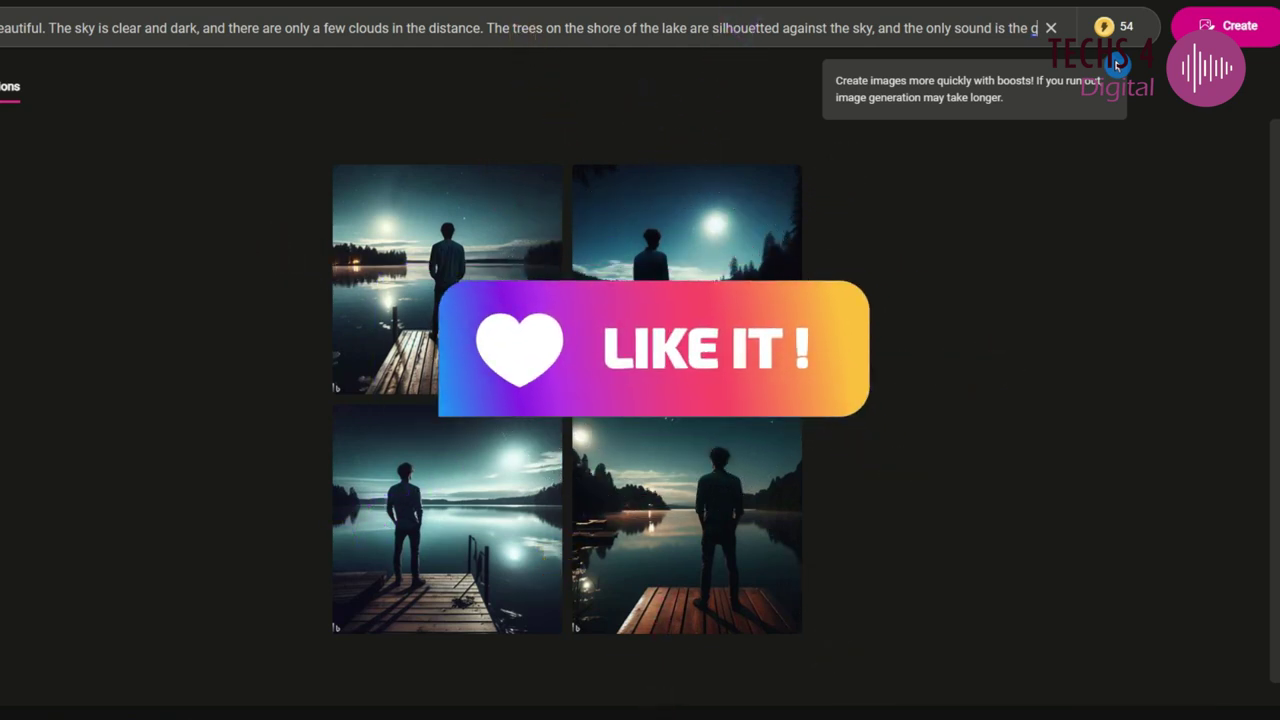
- Delete the unfinished lapping-waves phrase and append '.The person in the image is standing on a'
key("BackSpace")
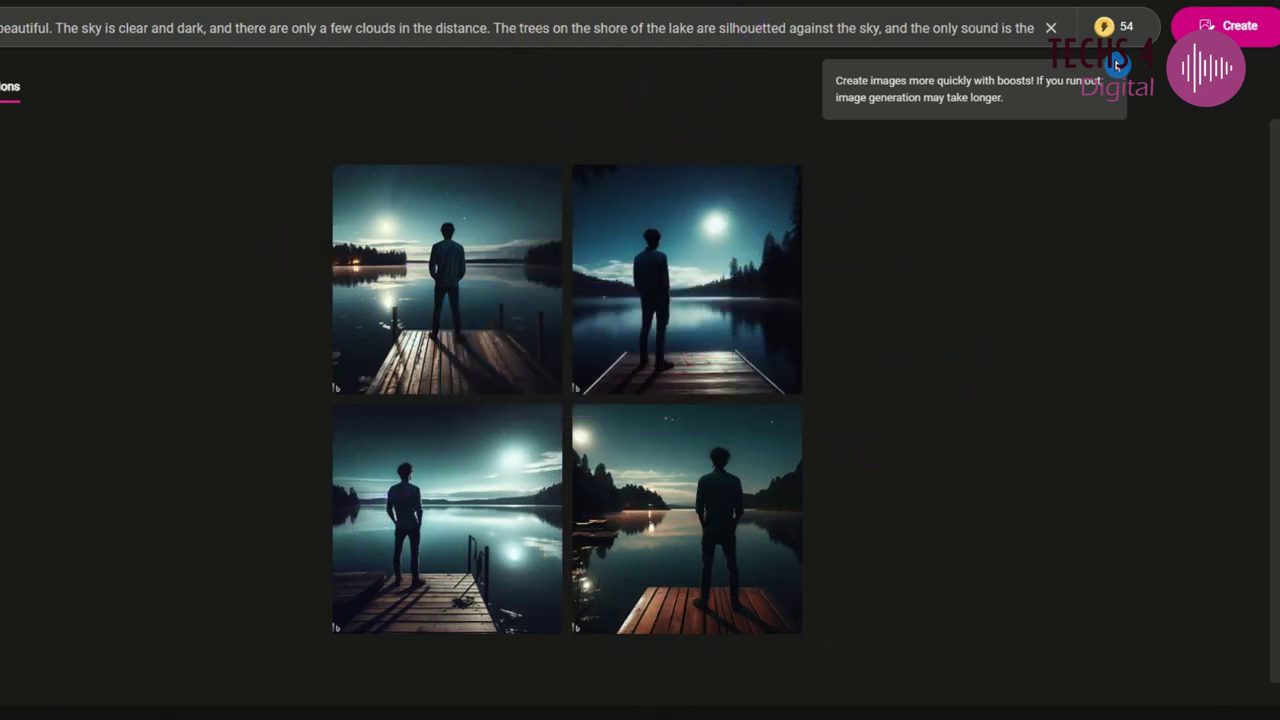
key("ctrl+BackSpace")
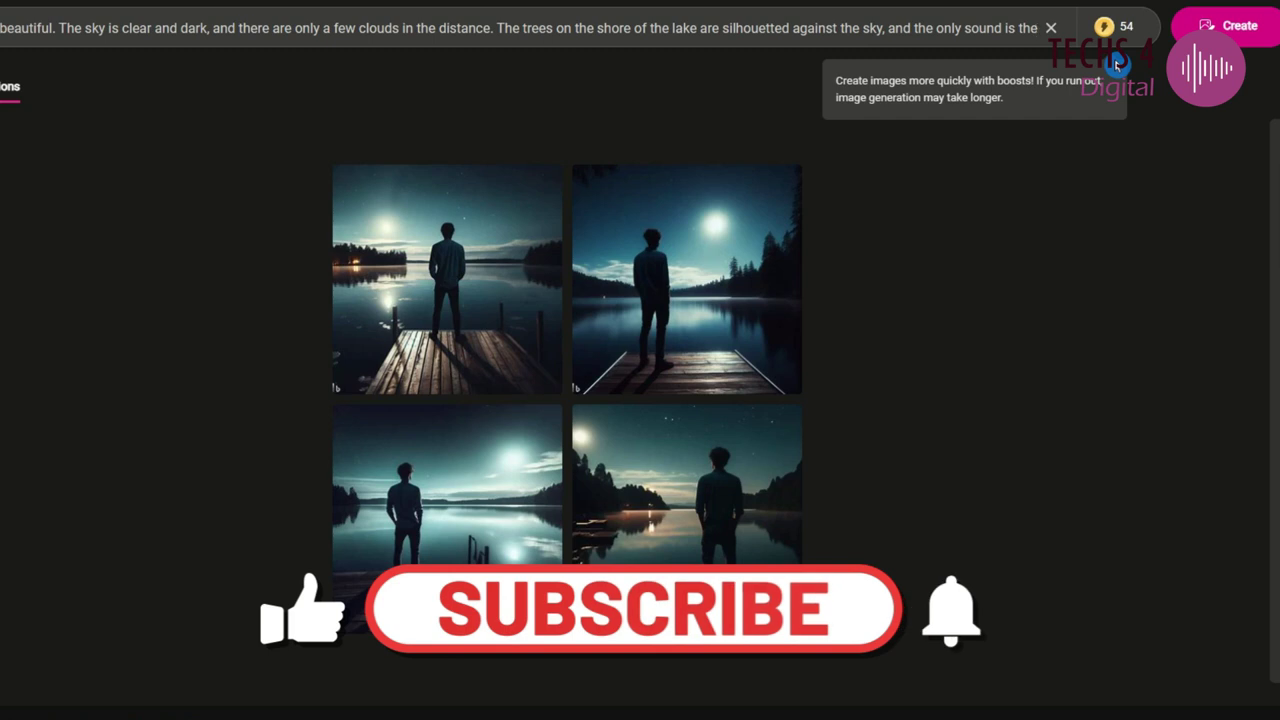
key("ctrl+BackSpace")
key("ctrl+BackSpace")
key("ctrl+BackSpace")
key("BackSpace")
key("BackSpace")
key("BackSpace")
key("BackSpace")
key("BackSpace")
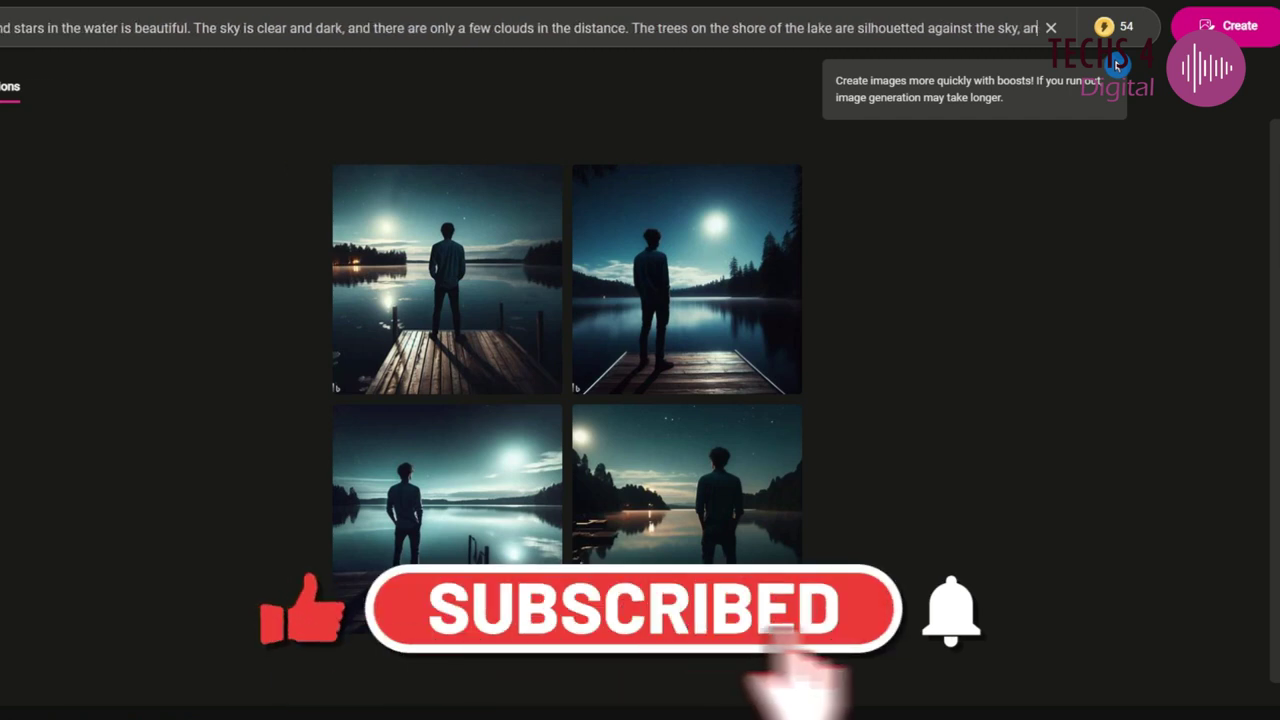
key("BackSpace")
key("BackSpace")
key("BackSpace")
key("BackSpace")
type(".The person in the ")
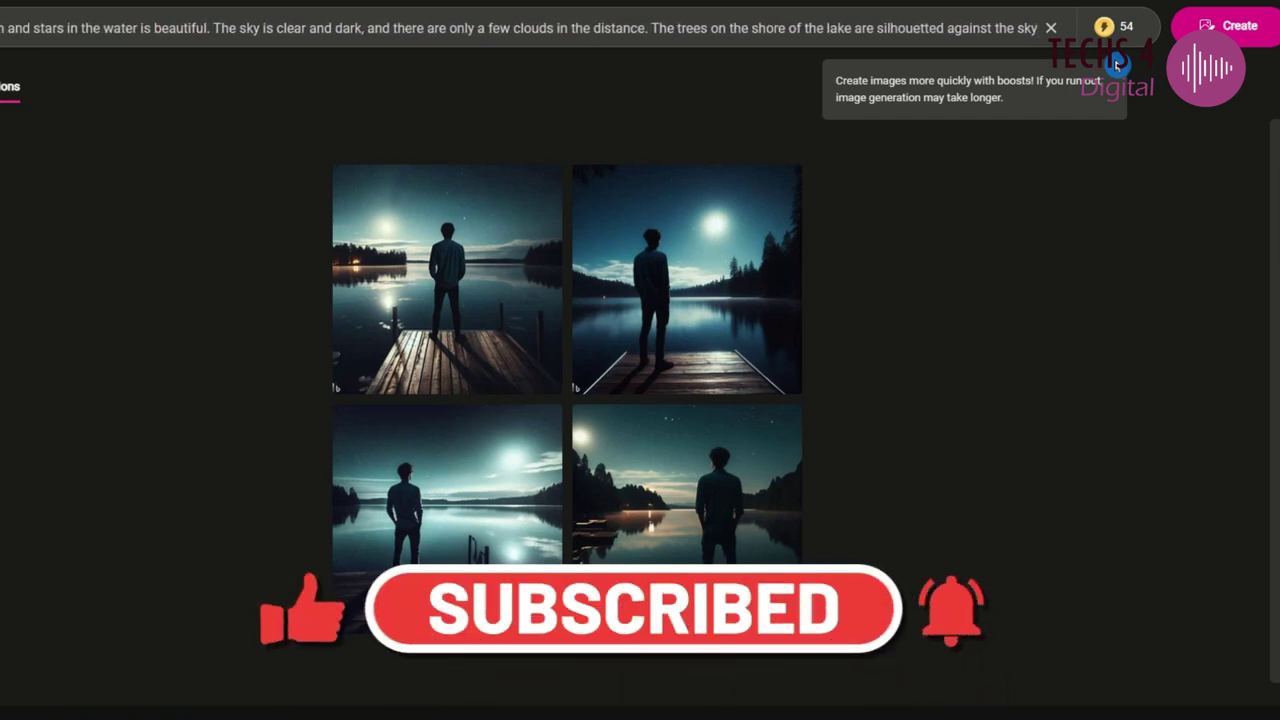
type("image is standing on a")
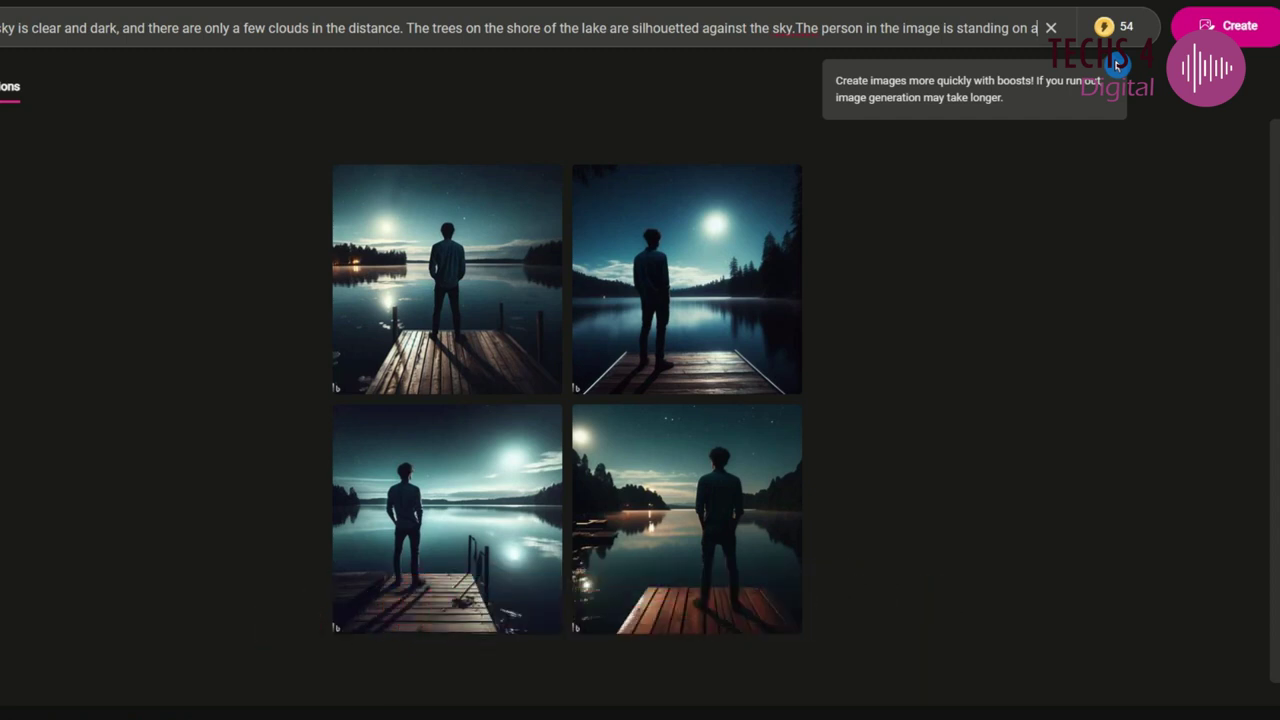